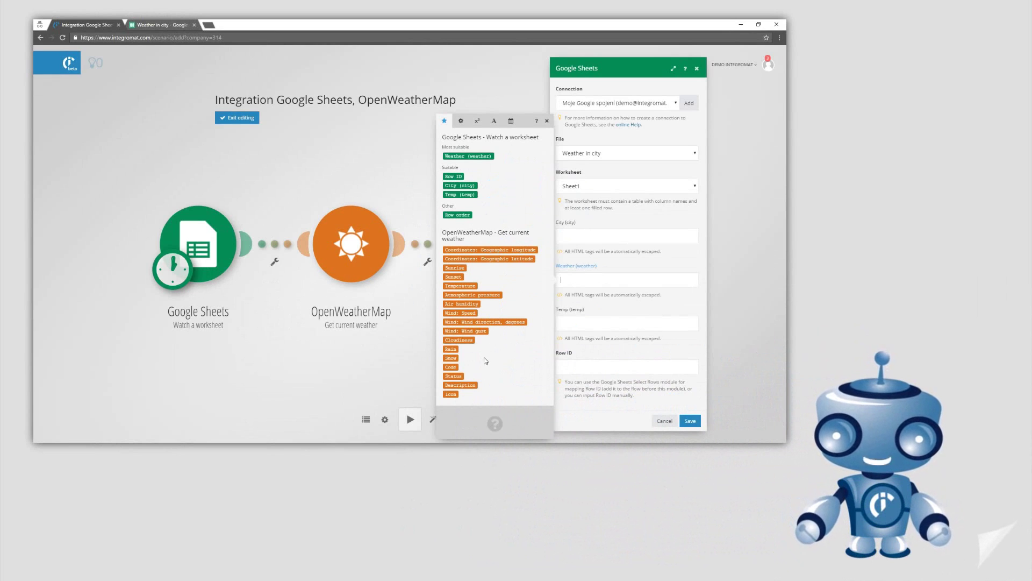
- Map Description to Weather, Temperature to Temp and Row ID to Row ID, then save
left_click_drag(474, 385, 579, 280)
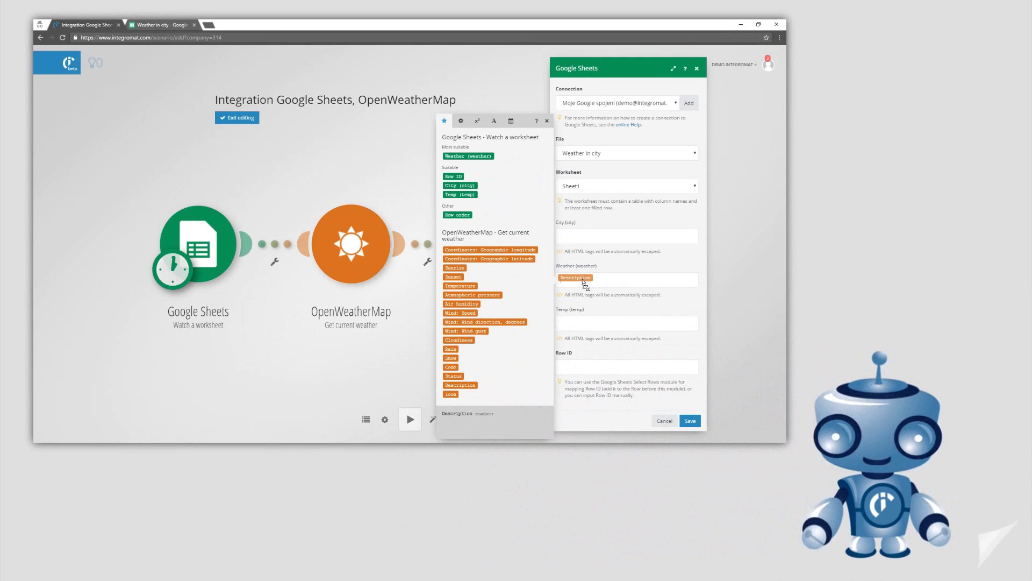
left_click_drag(474, 286, 591, 328)
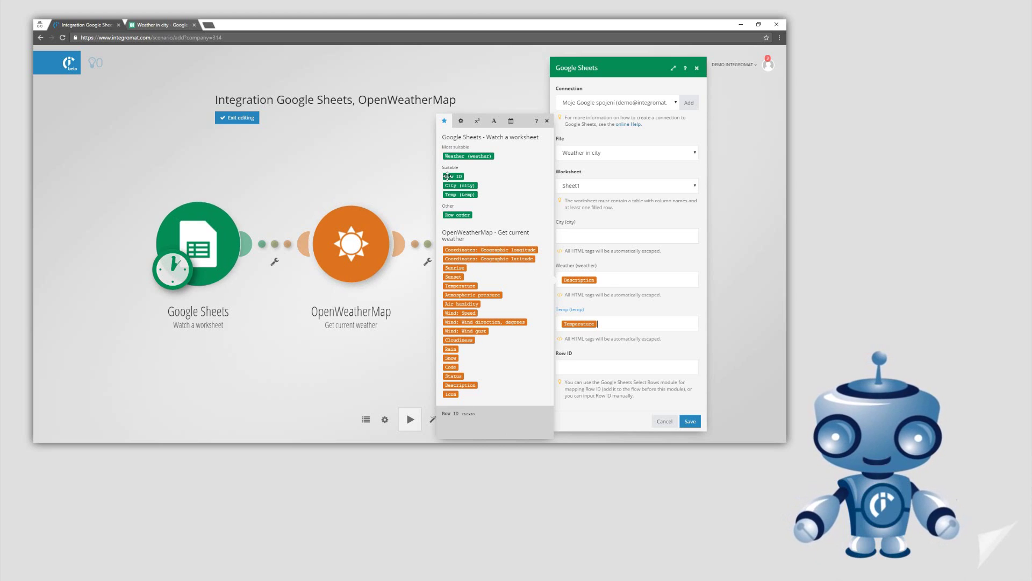
left_click_drag(451, 177, 582, 371)
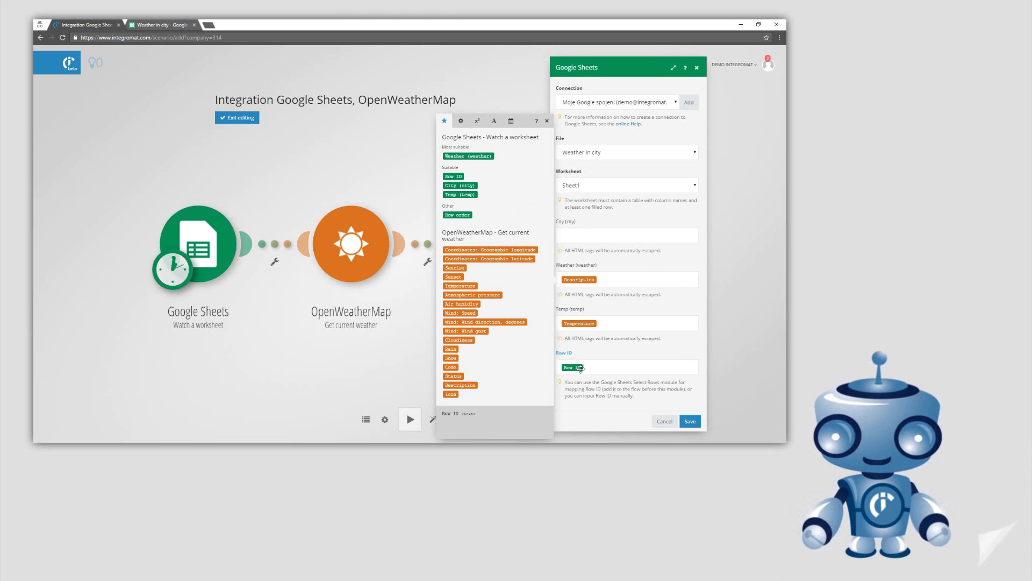
left_click(690, 421)
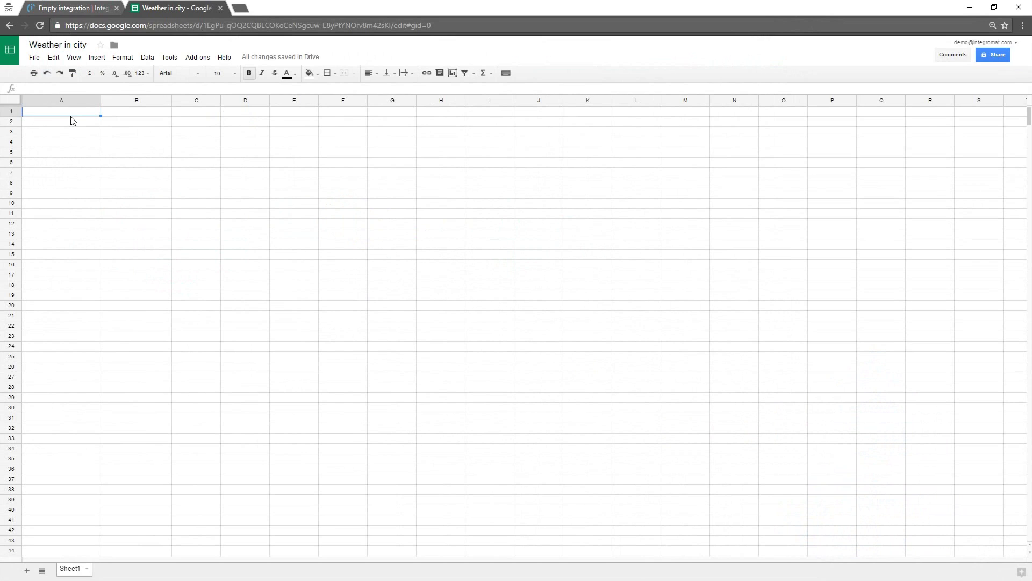
- Enter the headers City, Weather and Temp in cells A1, B1 and C1
left_click(70, 112)
type("City")
key("Tab")
type("W")
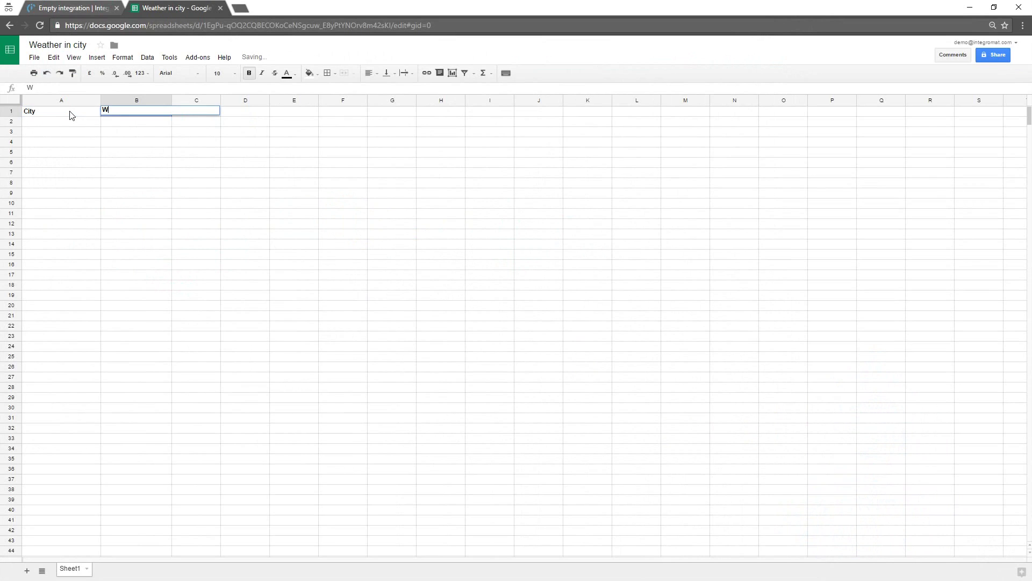
type("eather")
key("Tab")
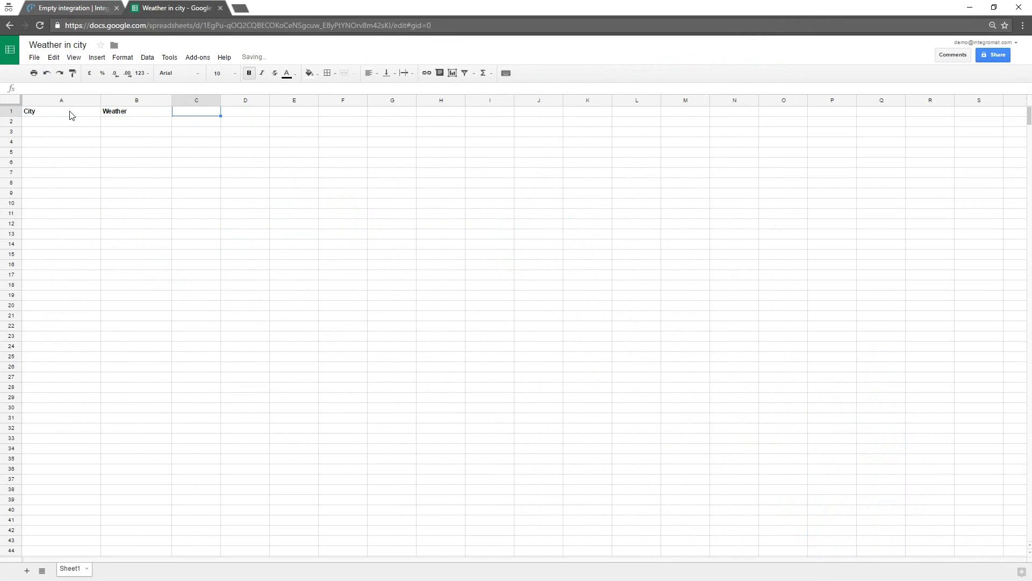
type("Tem")
left_click(69, 132)
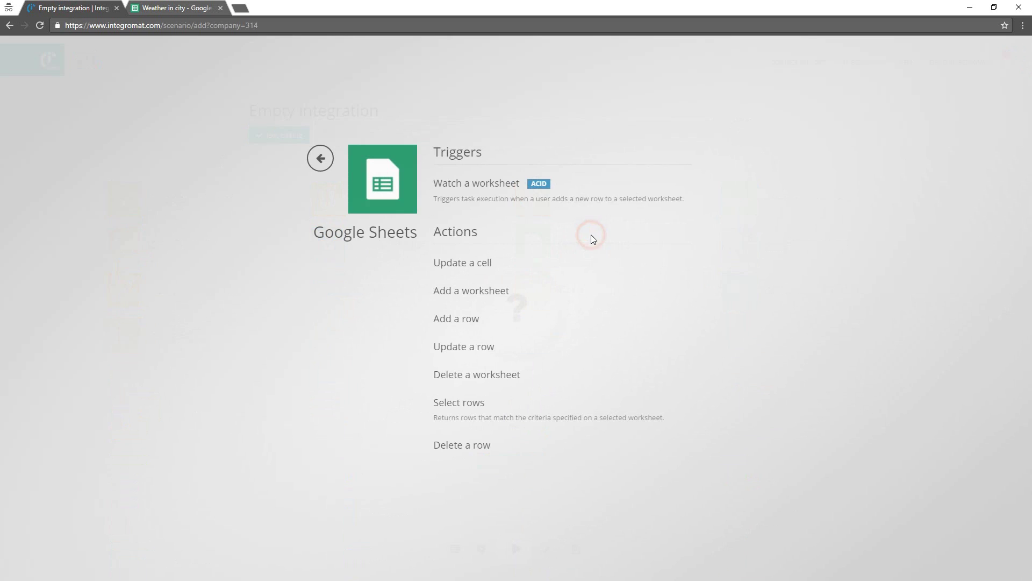
- Set Watch a worksheet on Weather in city's Sheet1, processing all rows from the beginning
left_click(500, 197)
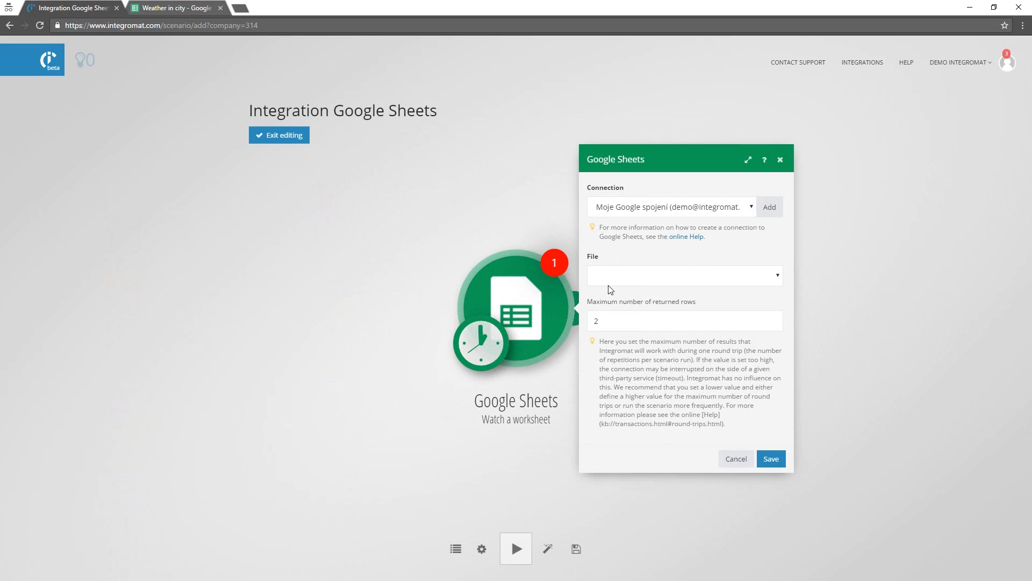
left_click(610, 278)
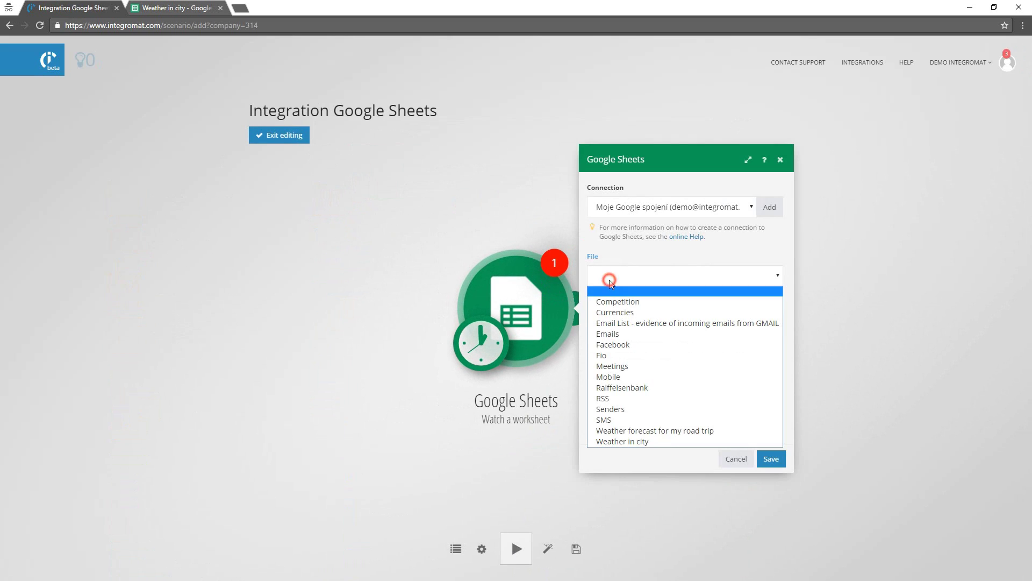
left_click(615, 443)
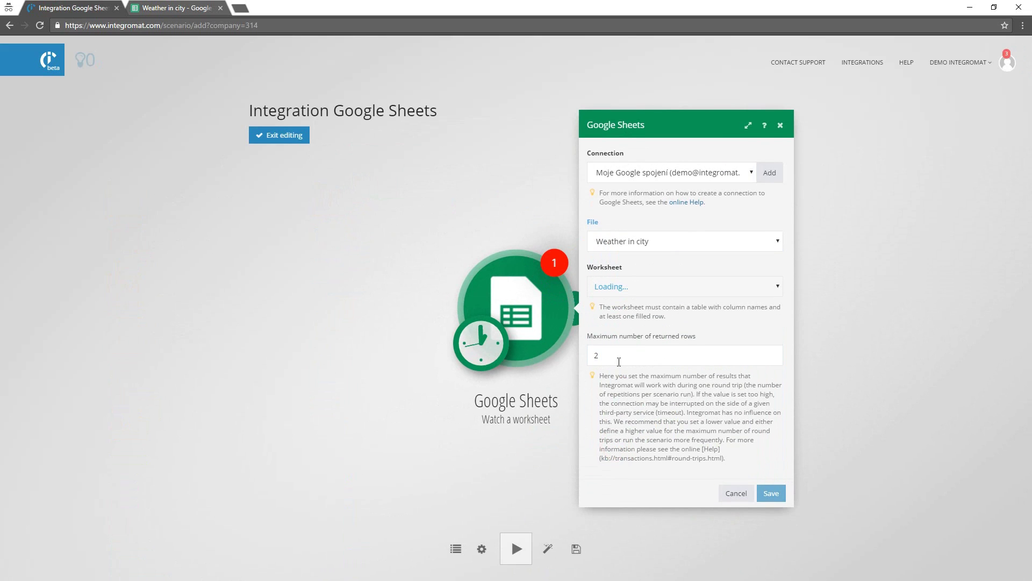
left_click_drag(619, 360, 588, 359)
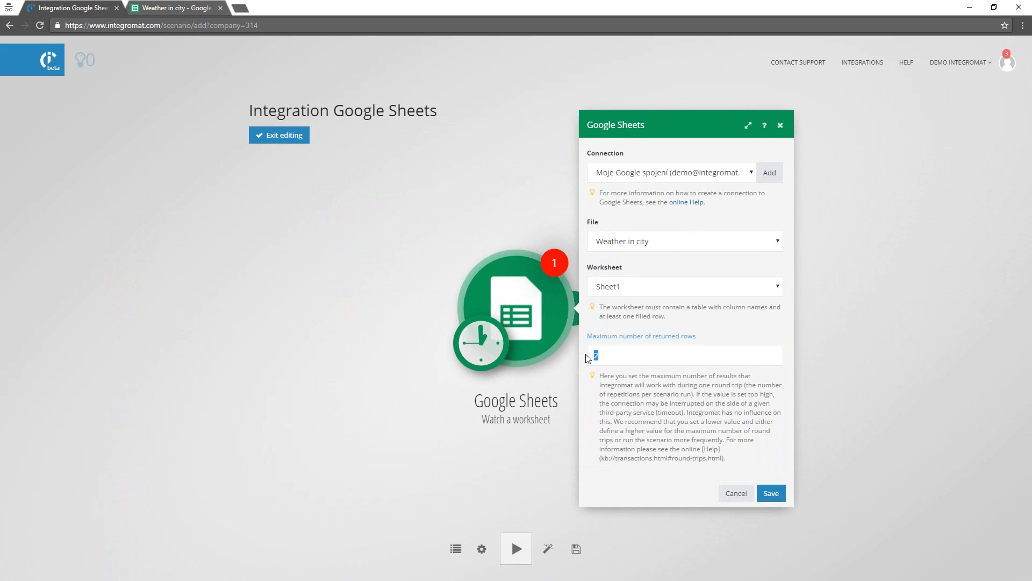
left_click(642, 290)
left_click(641, 303)
left_click(769, 493)
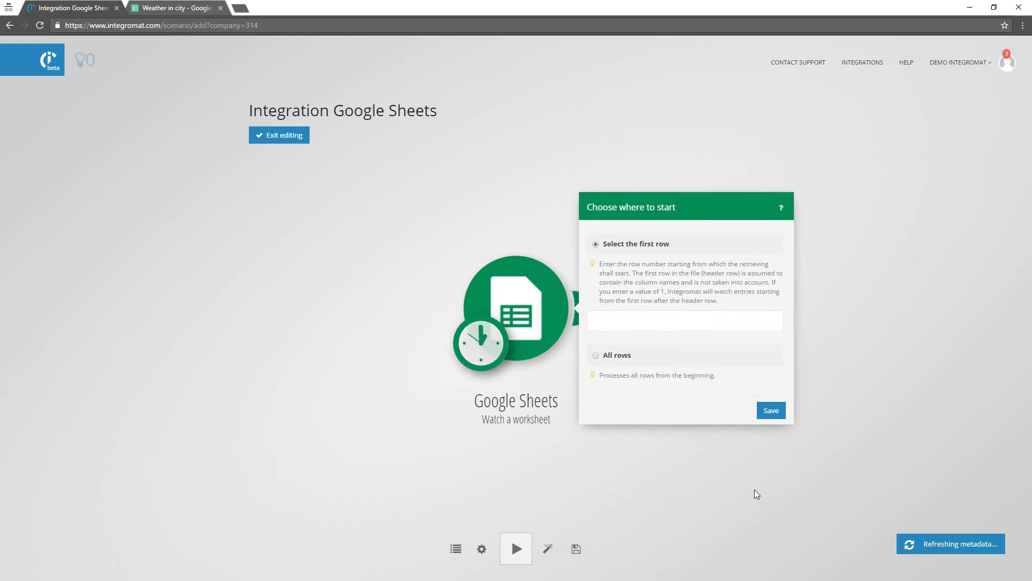
left_click(618, 356)
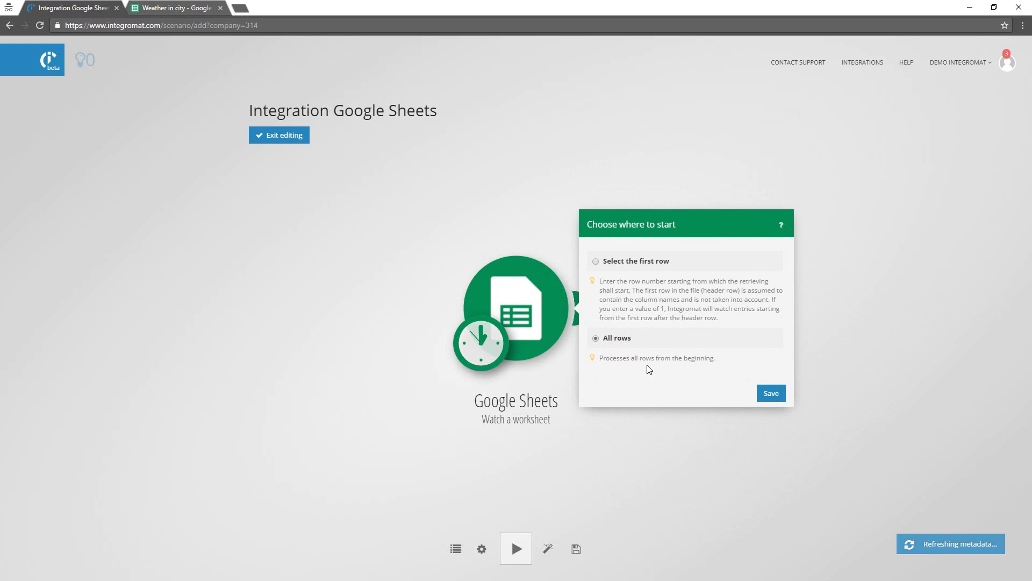
- Add an OpenWeatherMap Get current weather module after the Sheets trigger
left_click(770, 394)
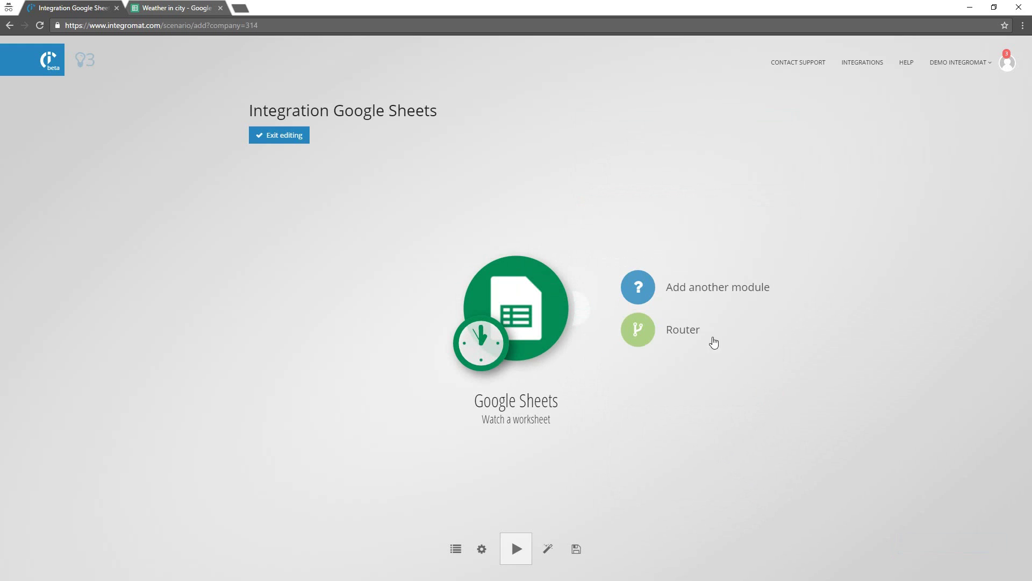
left_click(694, 293)
type("open")
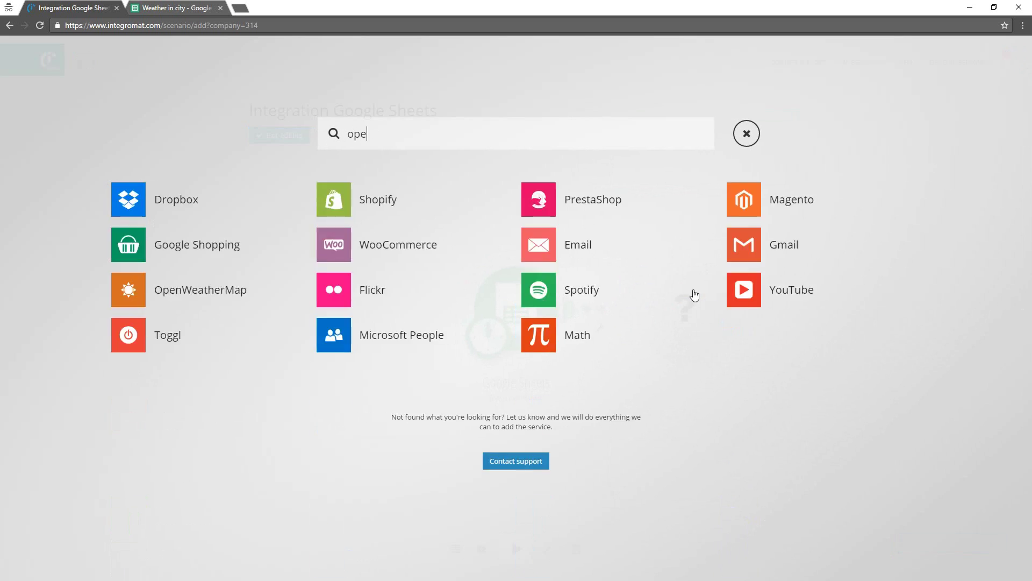
left_click(200, 203)
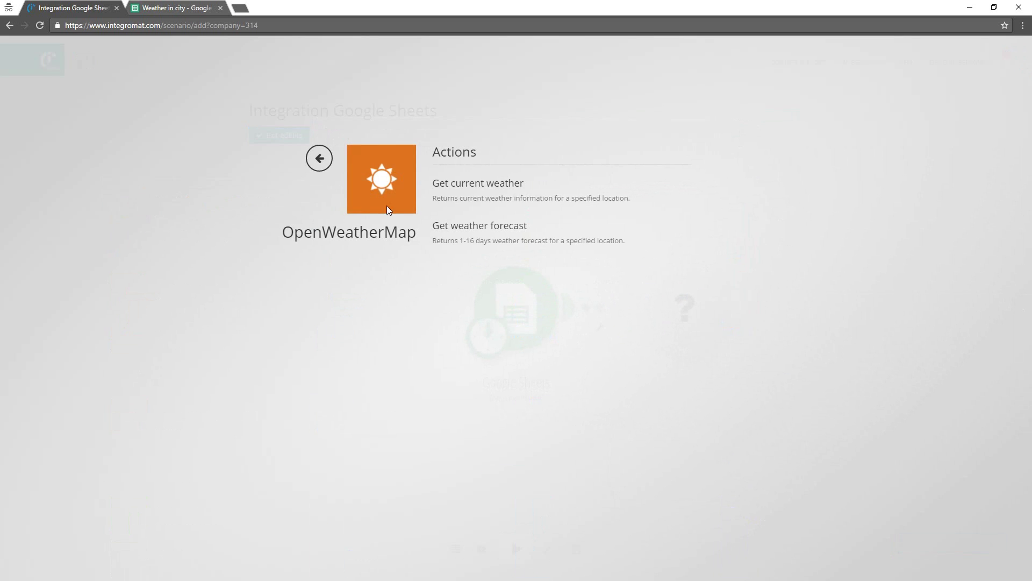
left_click(466, 189)
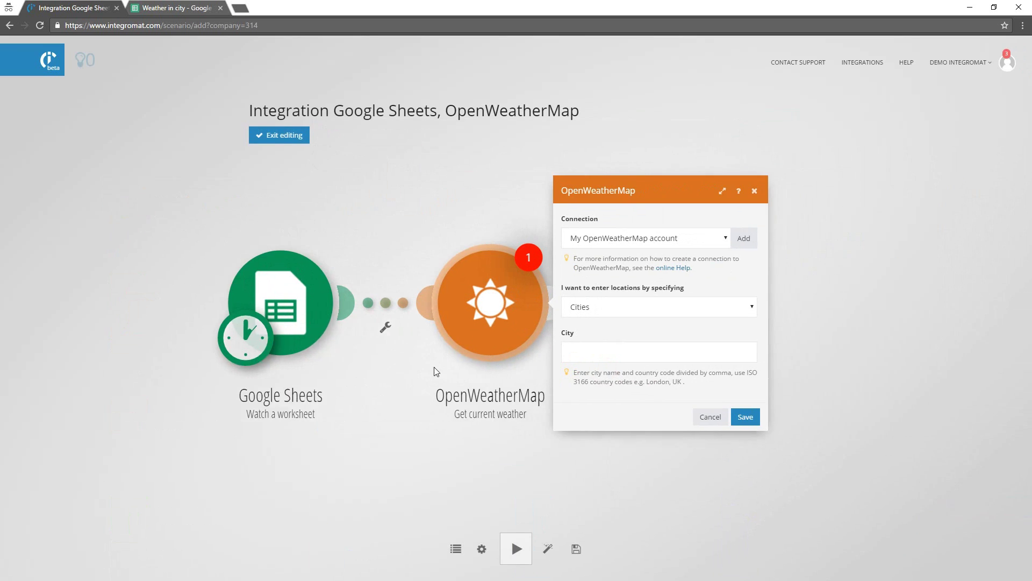
- Begin a new OpenWeatherMap connection, then close the form without creating it
left_click(688, 244)
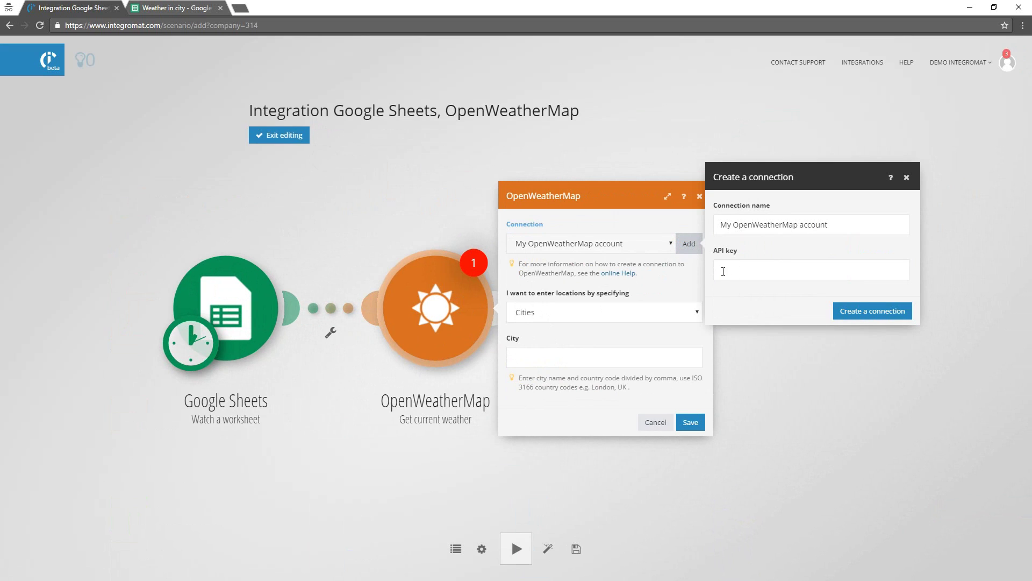
left_click(723, 272)
left_click(677, 275)
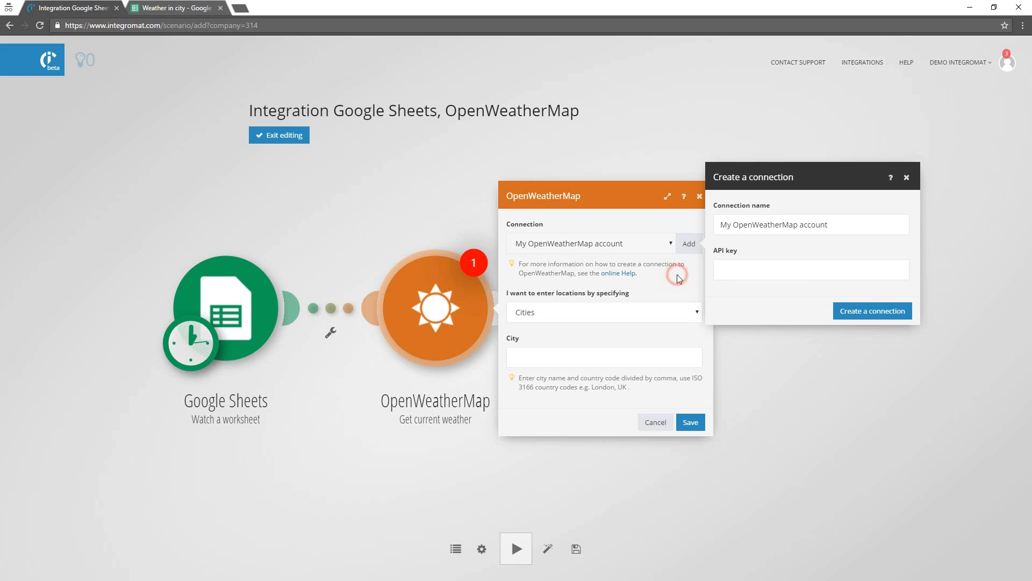
left_click(906, 178)
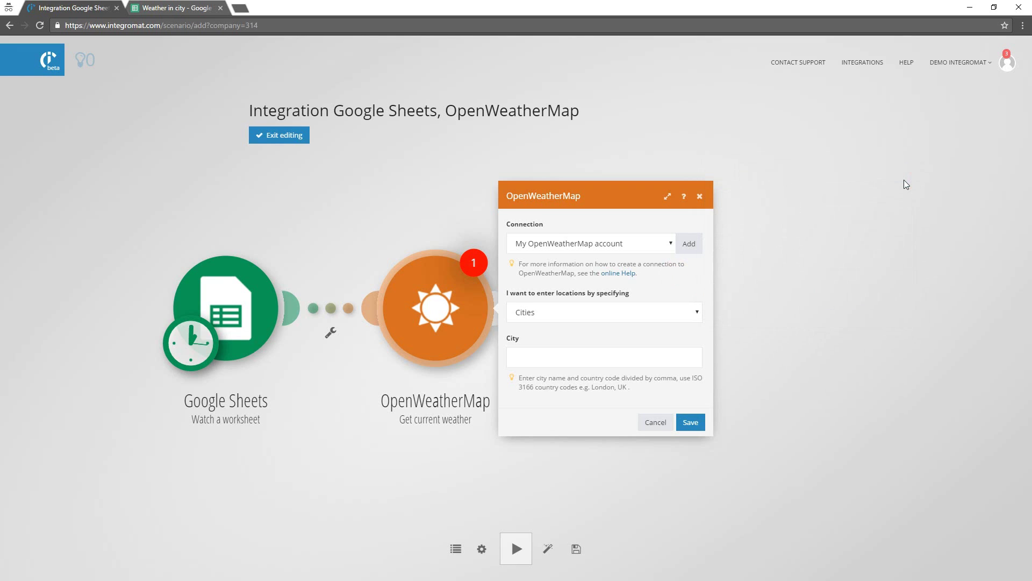
- Keep Cities as the location type, map the sheet's City column into City, and save
left_click(621, 317)
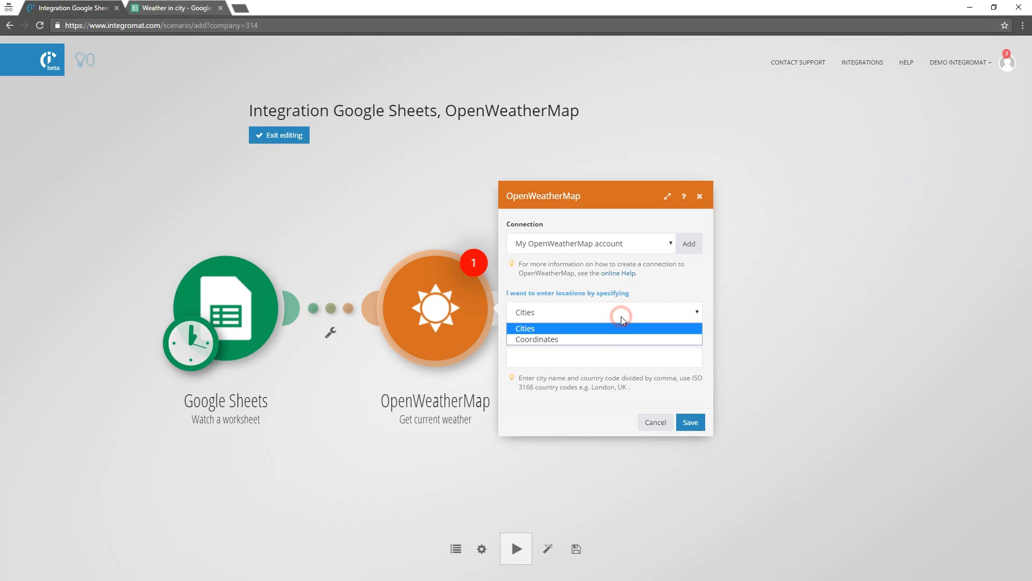
left_click(600, 327)
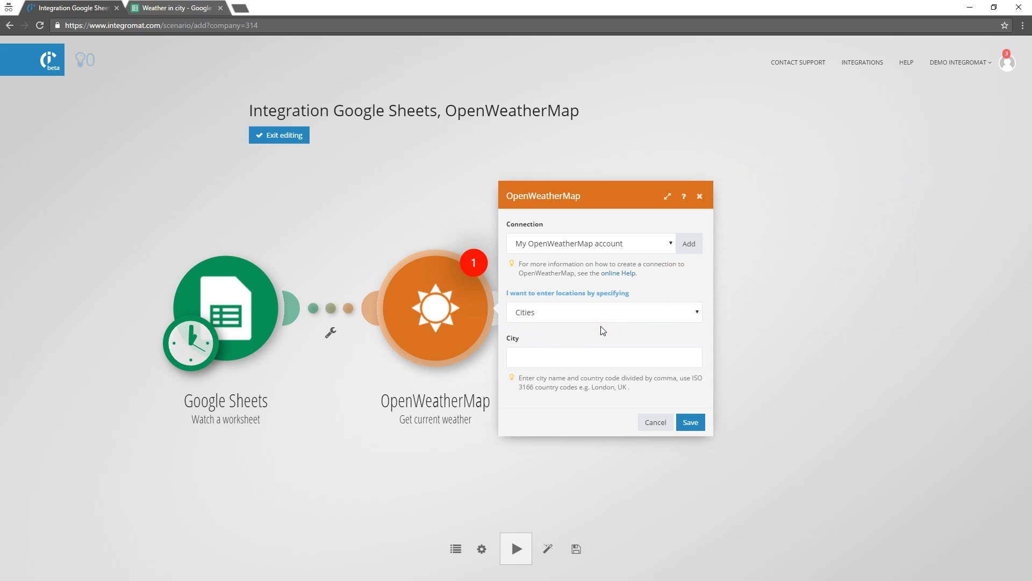
left_click(593, 354)
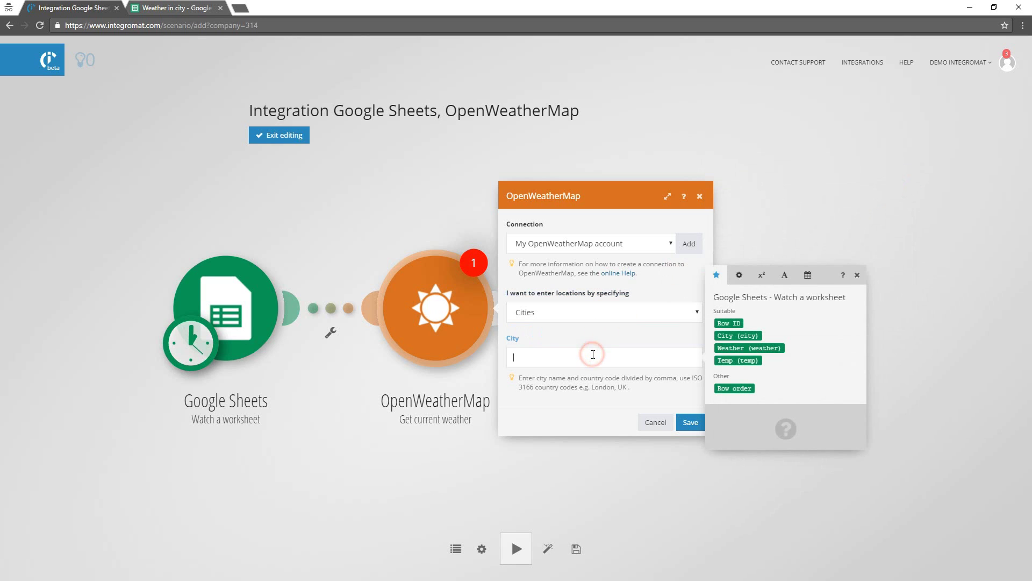
left_click_drag(723, 336, 625, 354)
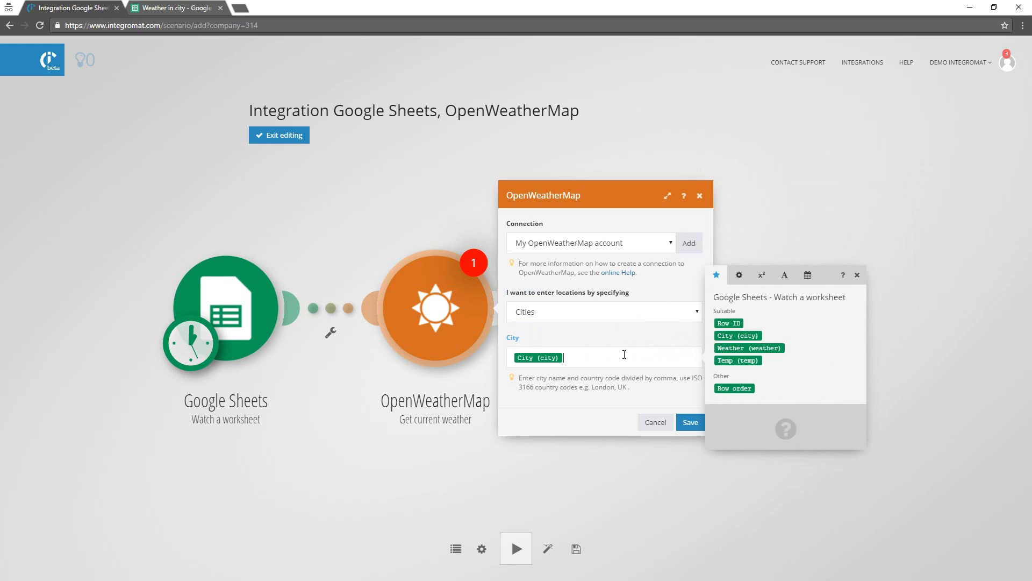
left_click(624, 387)
left_click(691, 422)
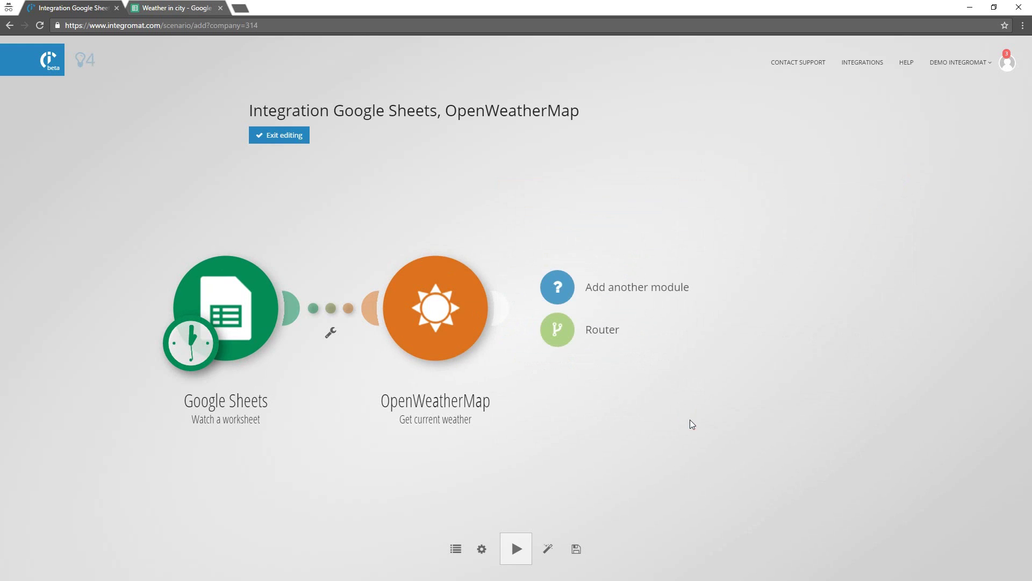
- Add a Google Sheets Update a row module targeting the Weather in city spreadsheet
left_click(583, 298)
type("google")
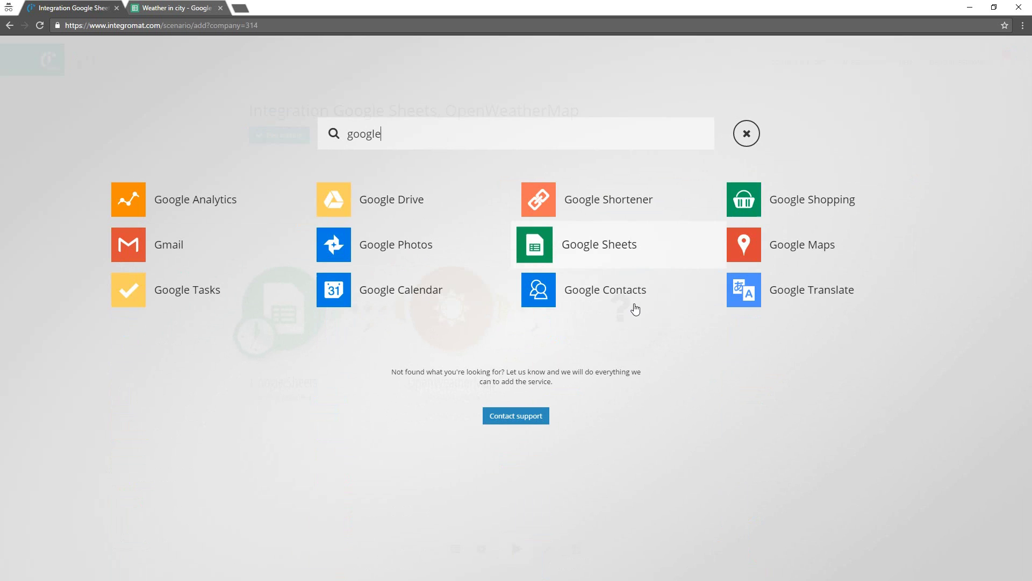
left_click(603, 247)
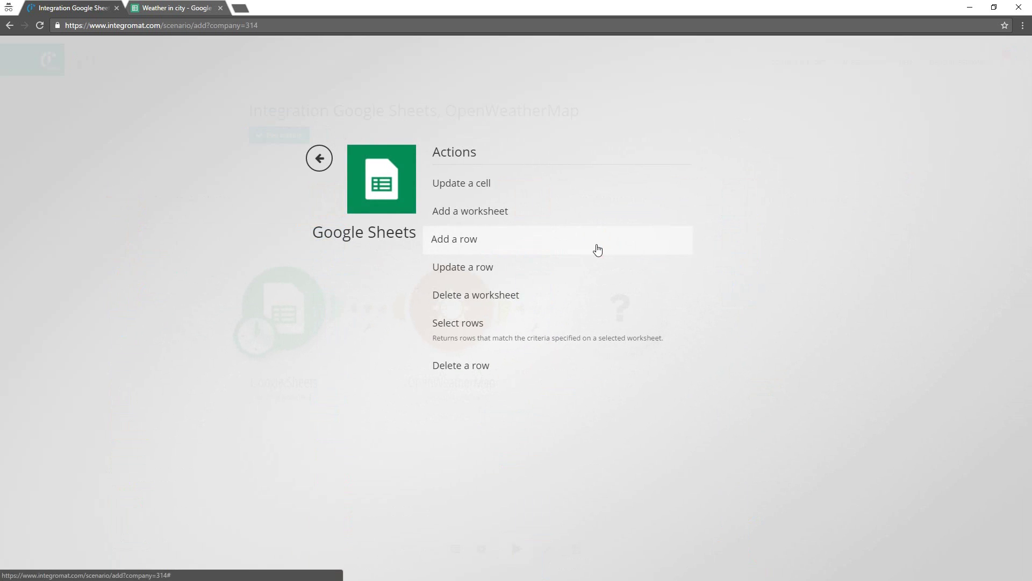
left_click(526, 272)
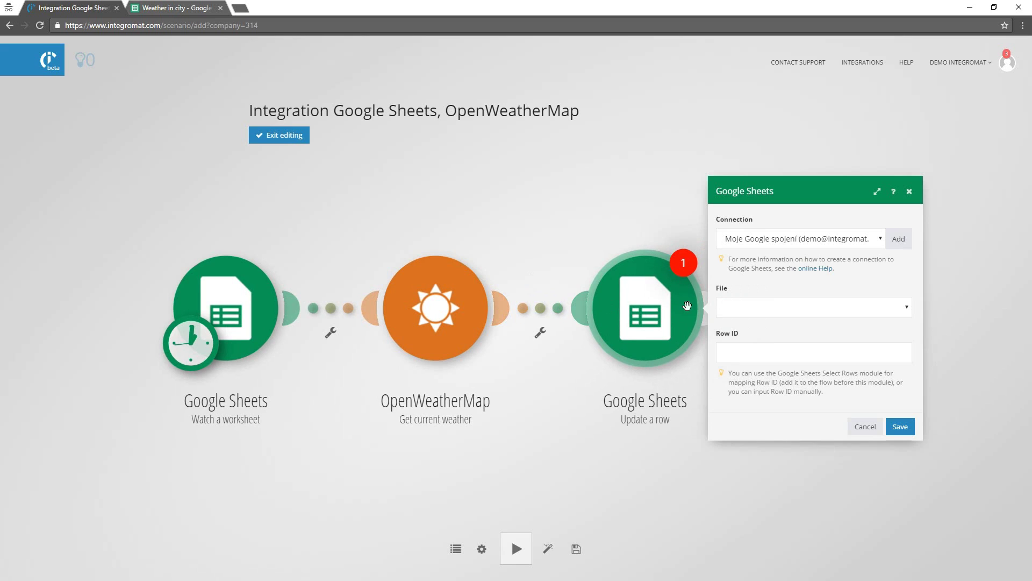
left_click(742, 307)
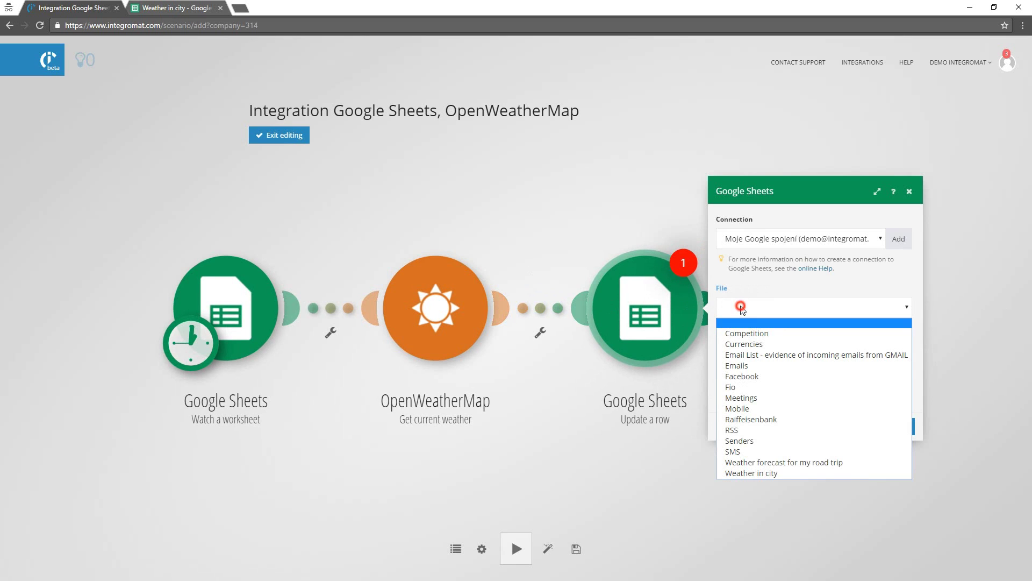
left_click(744, 475)
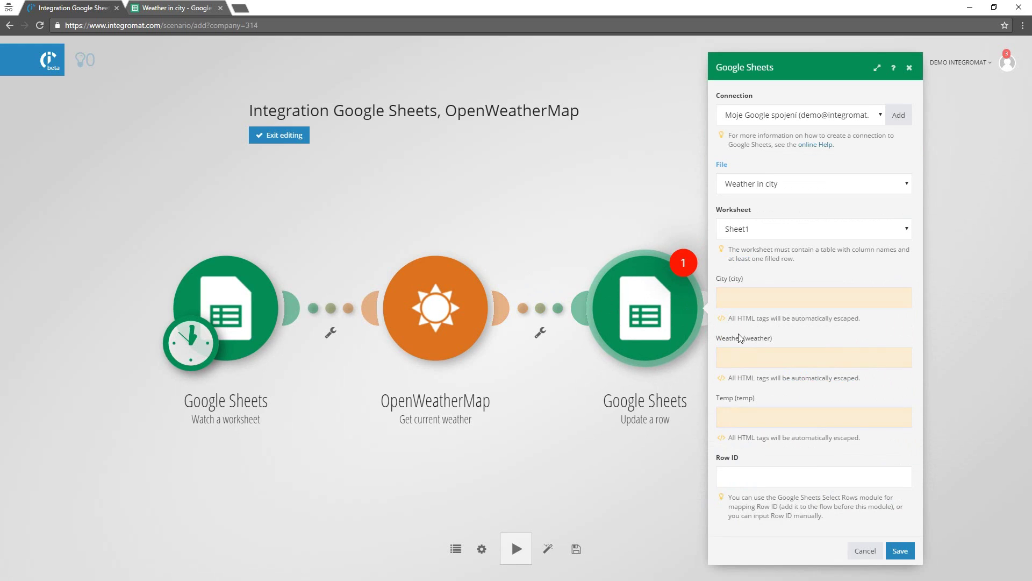
- Map Description to Weather, Temperature to Temp, Row ID to Row ID, and save the scenario
left_click(739, 298)
left_click(739, 354)
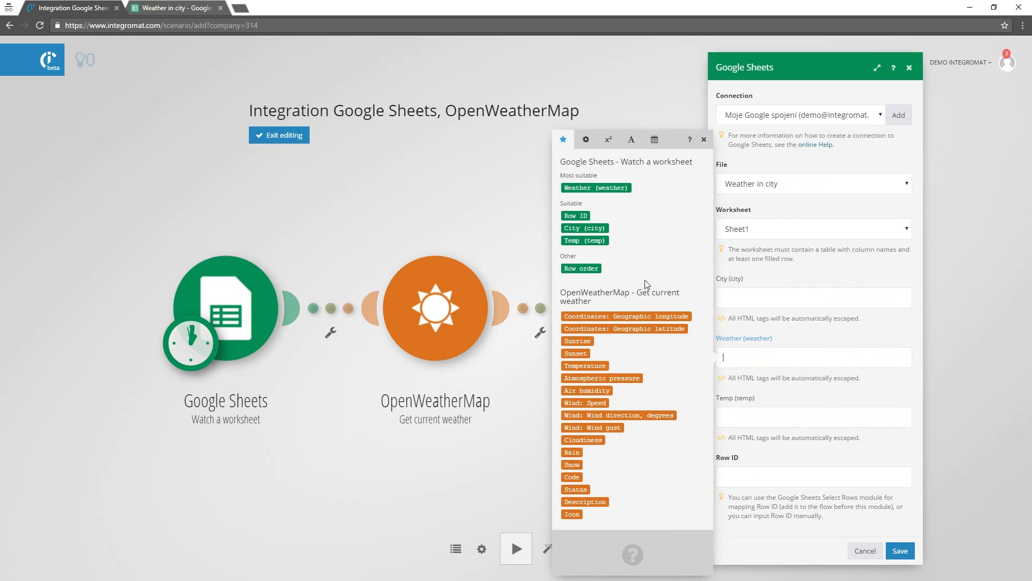
left_click_drag(586, 502, 753, 360)
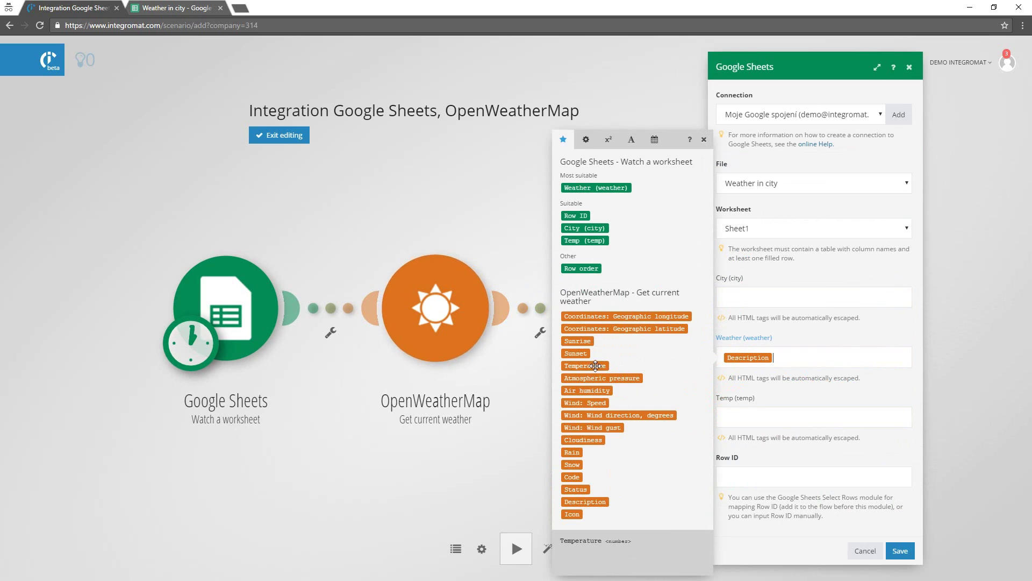
left_click_drag(585, 366, 762, 415)
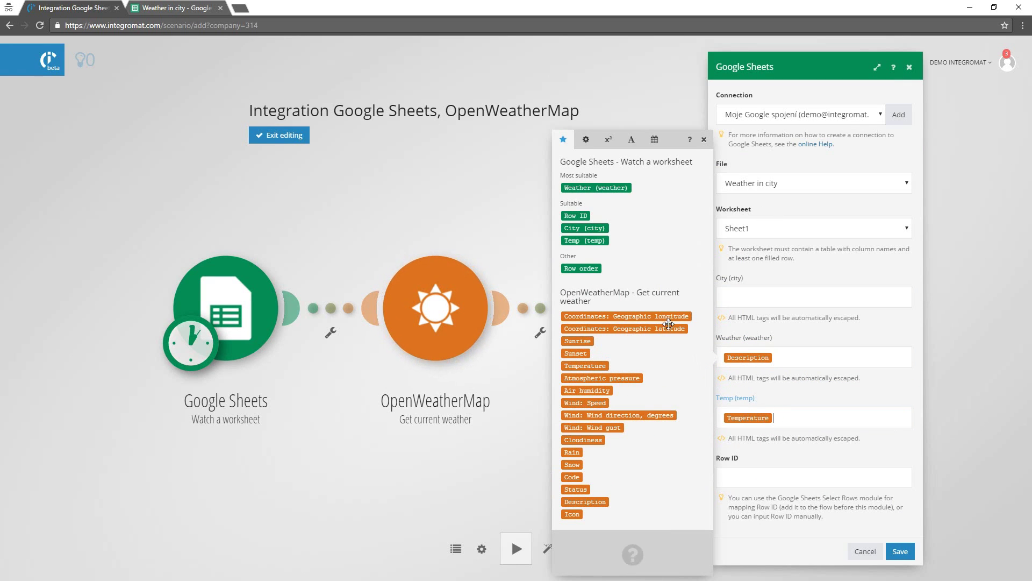
left_click_drag(567, 215, 750, 478)
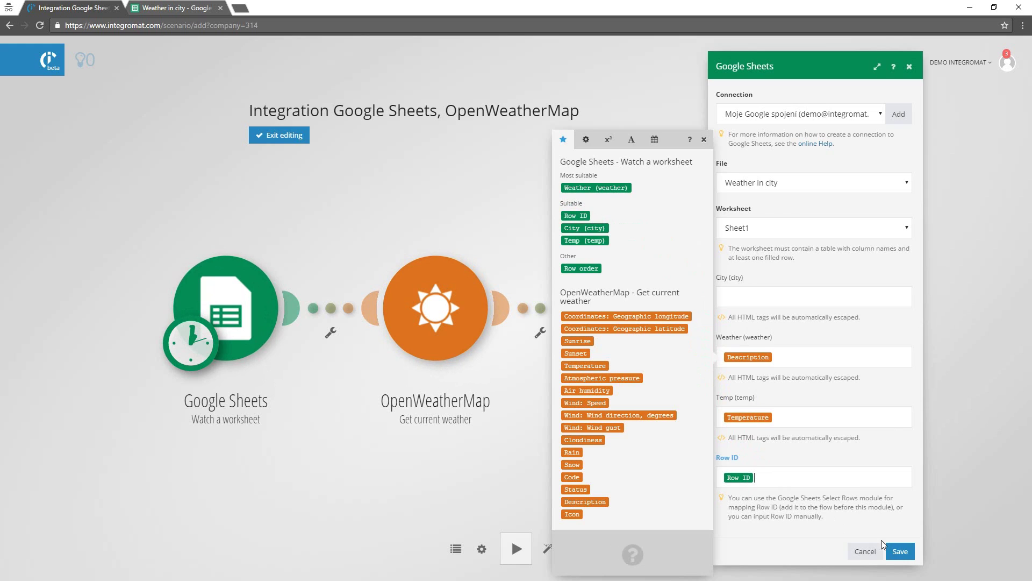
left_click(899, 552)
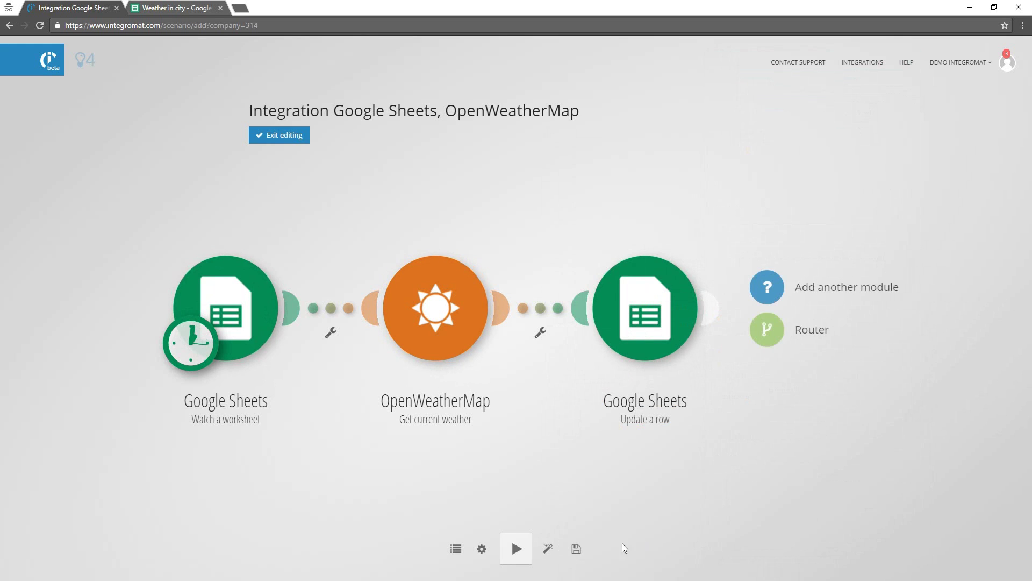
left_click(577, 550)
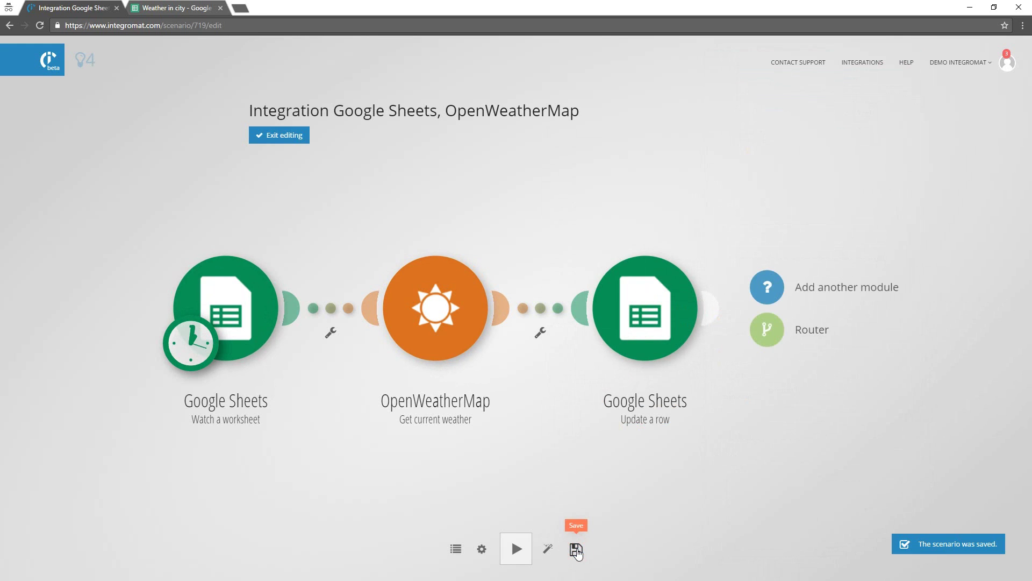
- List the cities Naples, London, Paris and Berlin in the sheet's City column
left_click(195, 8)
type("Naples")
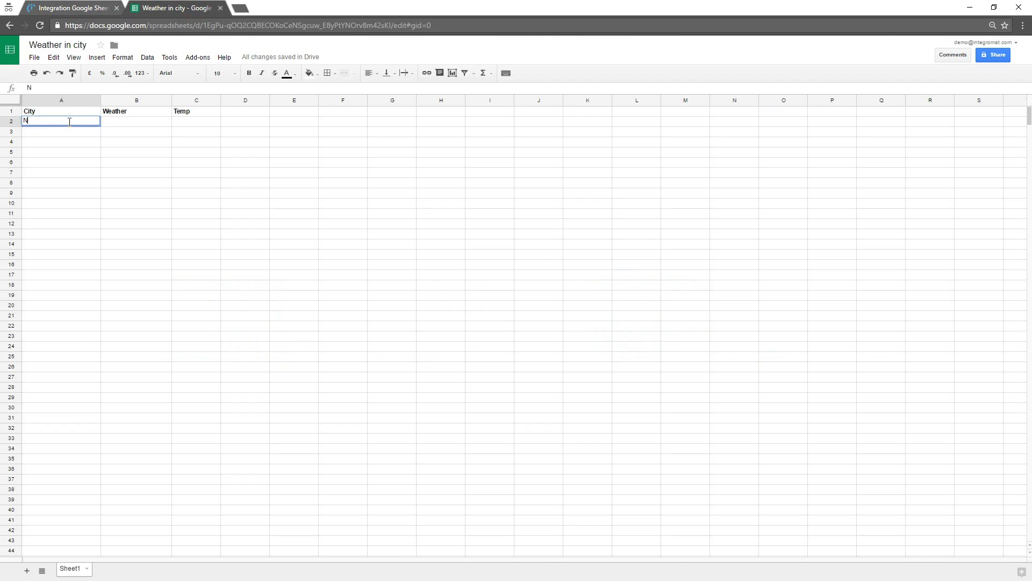
key("Tab")
key("Return")
type("London")
key("Return")
type("Paris")
key("Return")
type("Berlin")
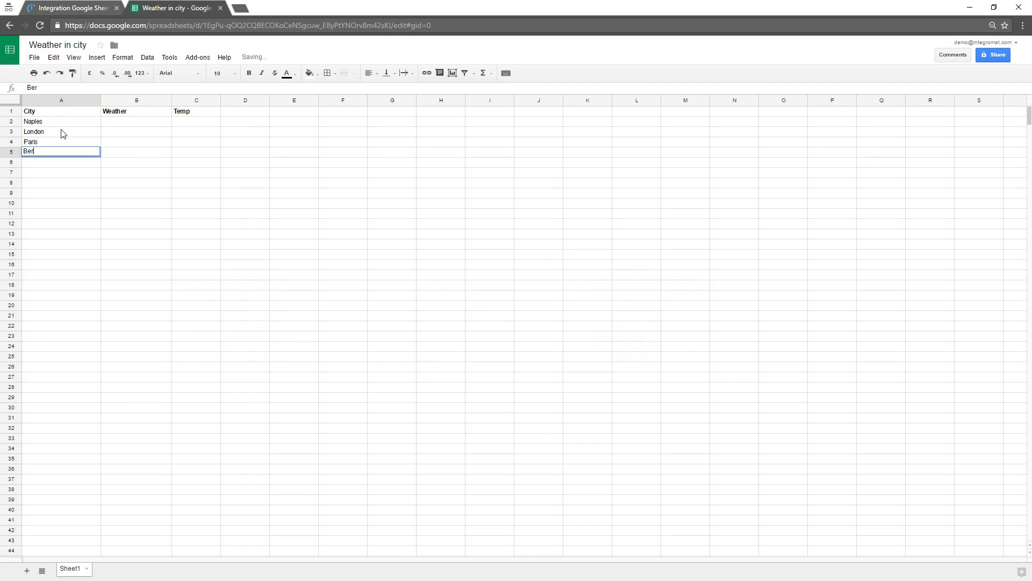
key("Return")
key("Return")
- Run the Integromat scenario once to process the four city rows
left_click(71, 9)
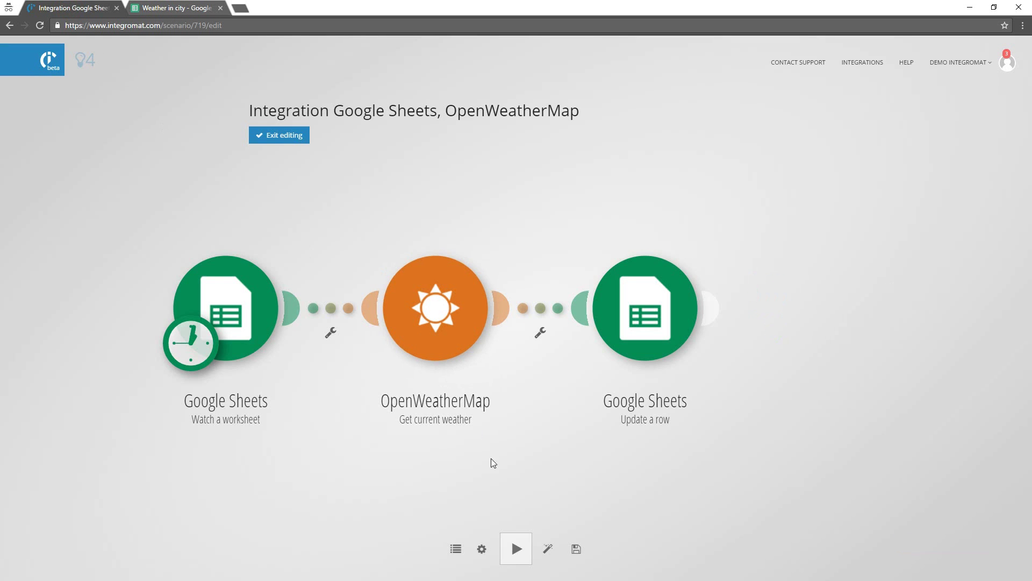
left_click(517, 549)
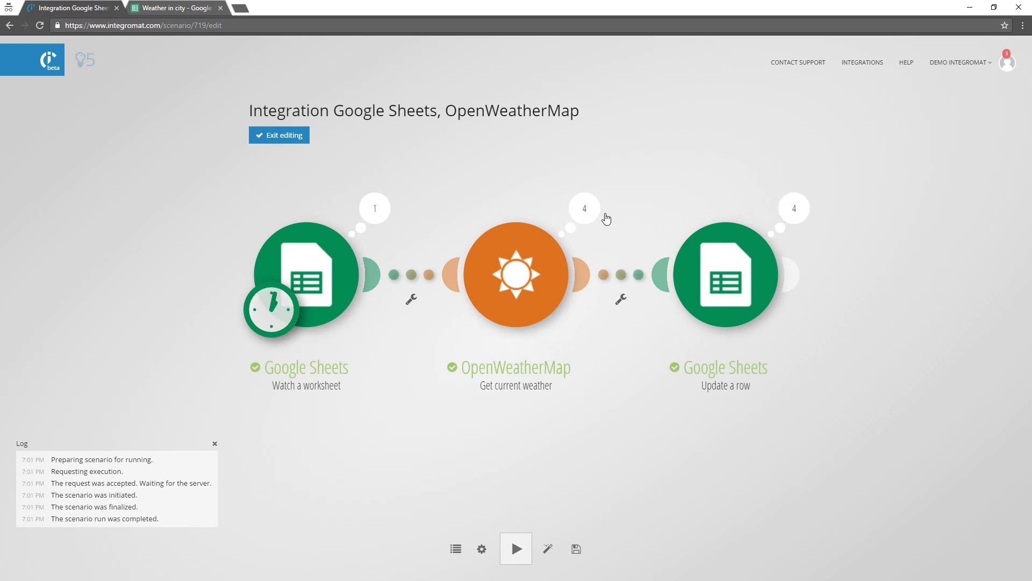
left_click(585, 215)
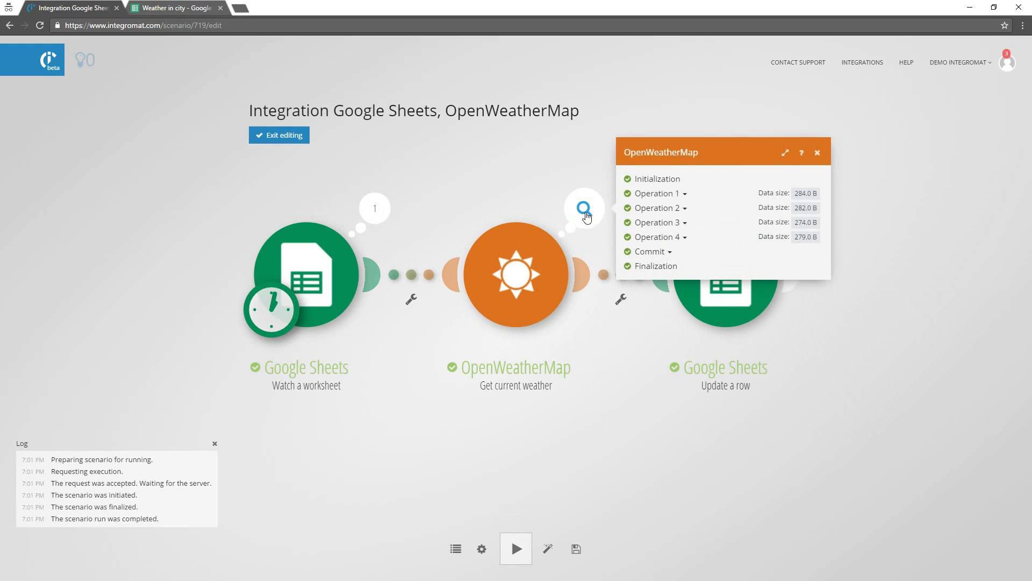
left_click(670, 195)
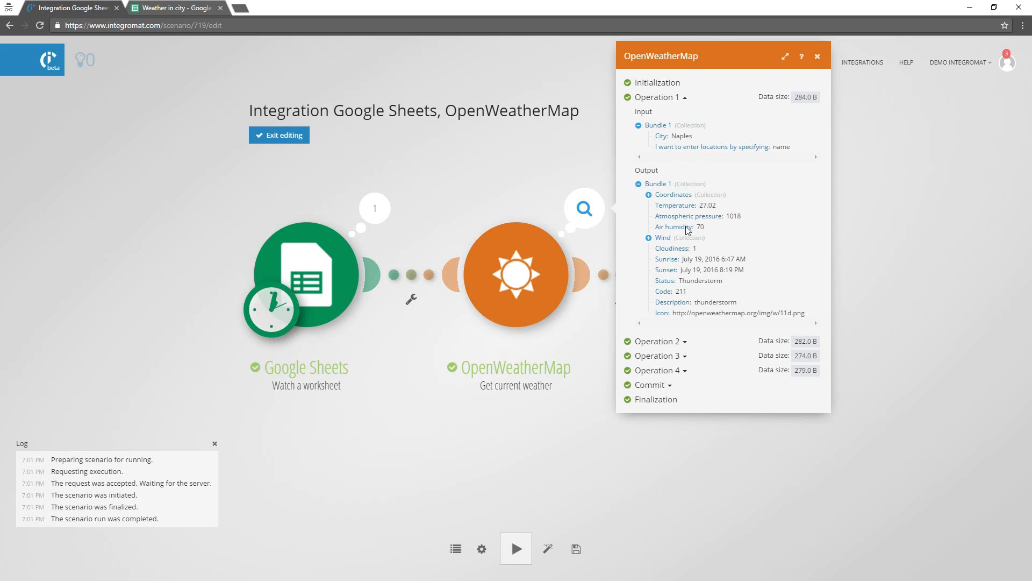
left_click(676, 342)
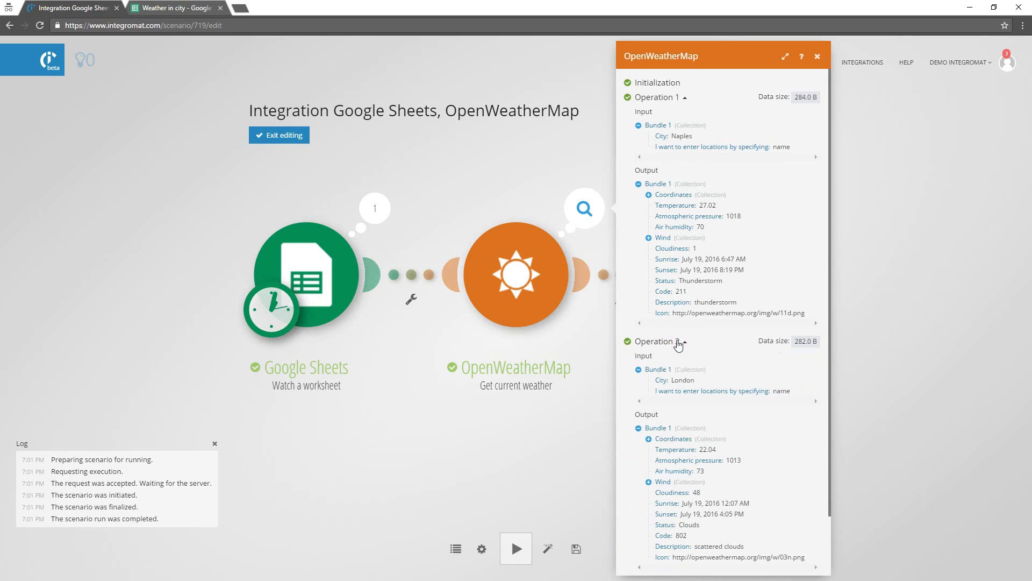
left_click(677, 342)
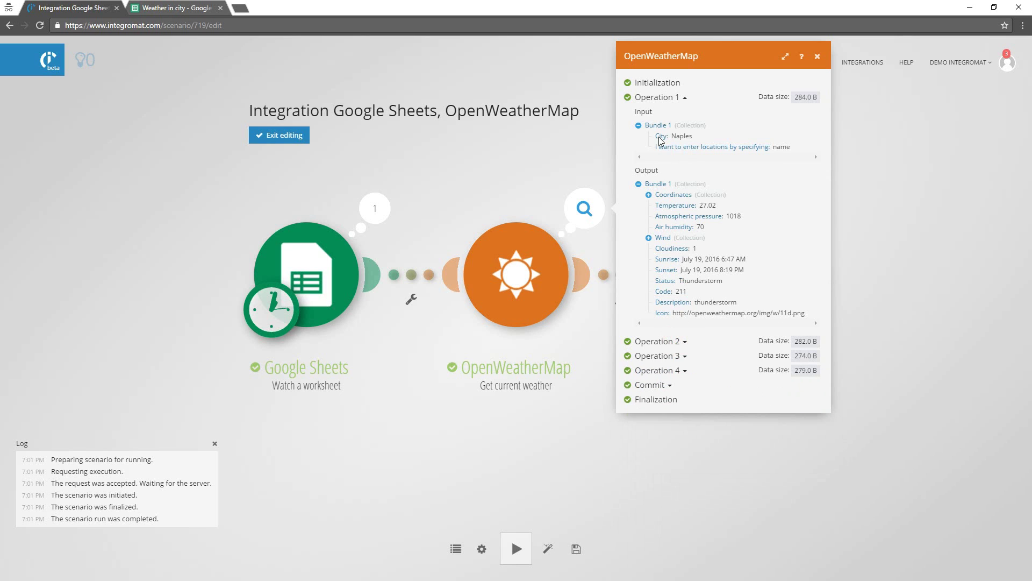
left_click(663, 101)
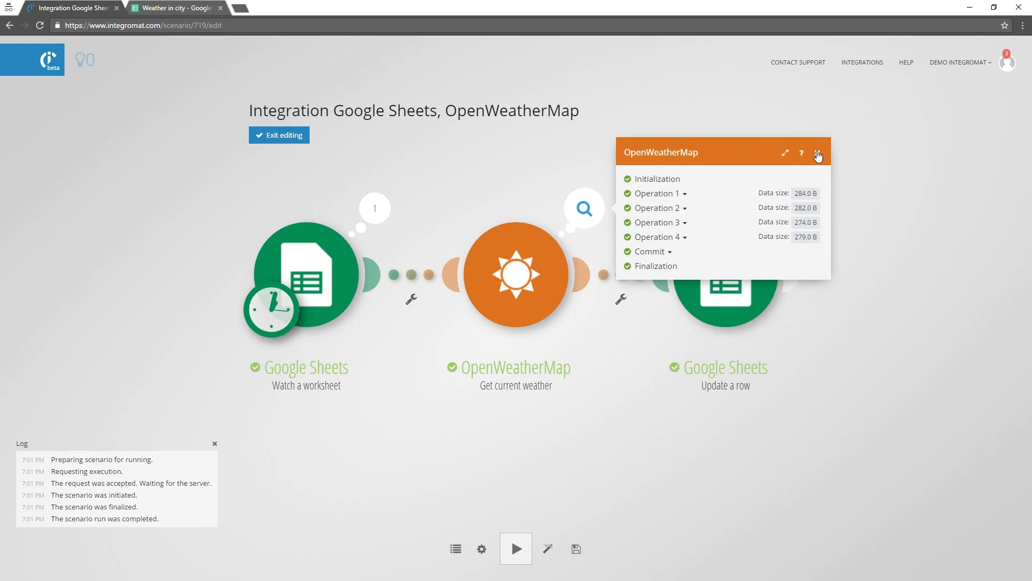
left_click(818, 155)
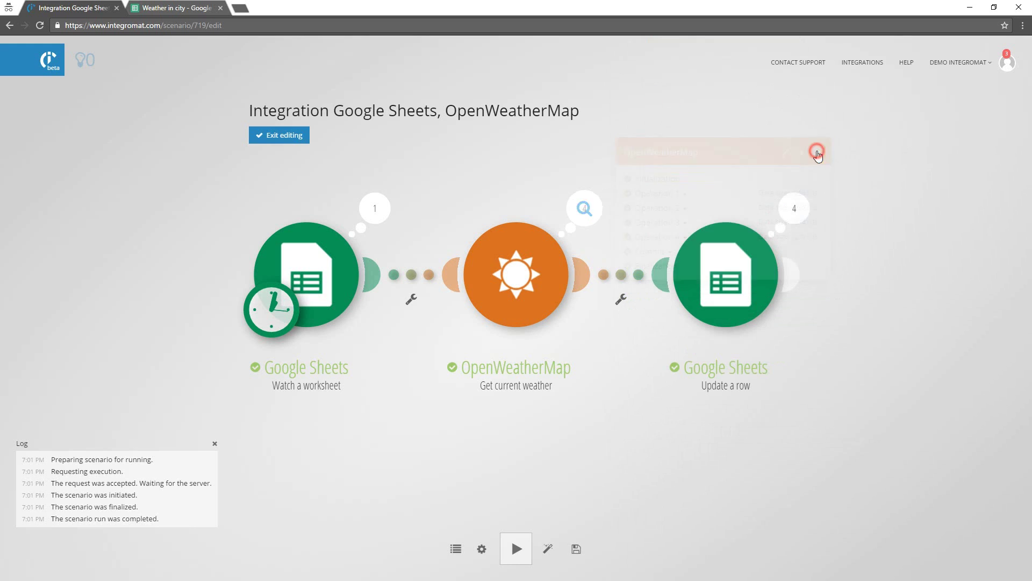
- Save the scenario, schedule it every 15 minutes, and switch it ON
left_click(576, 549)
left_click(279, 136)
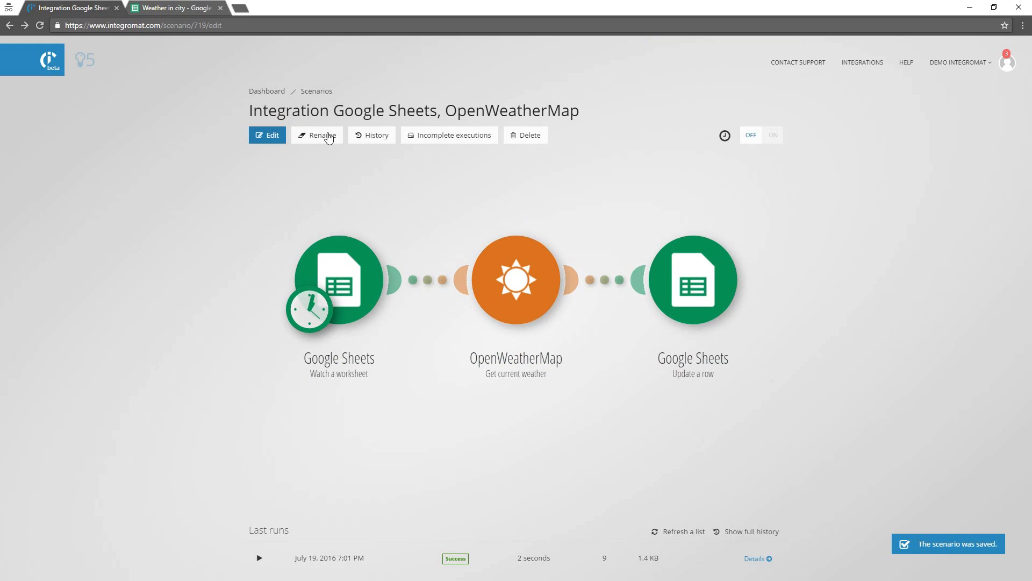
left_click(725, 135)
left_click(783, 147)
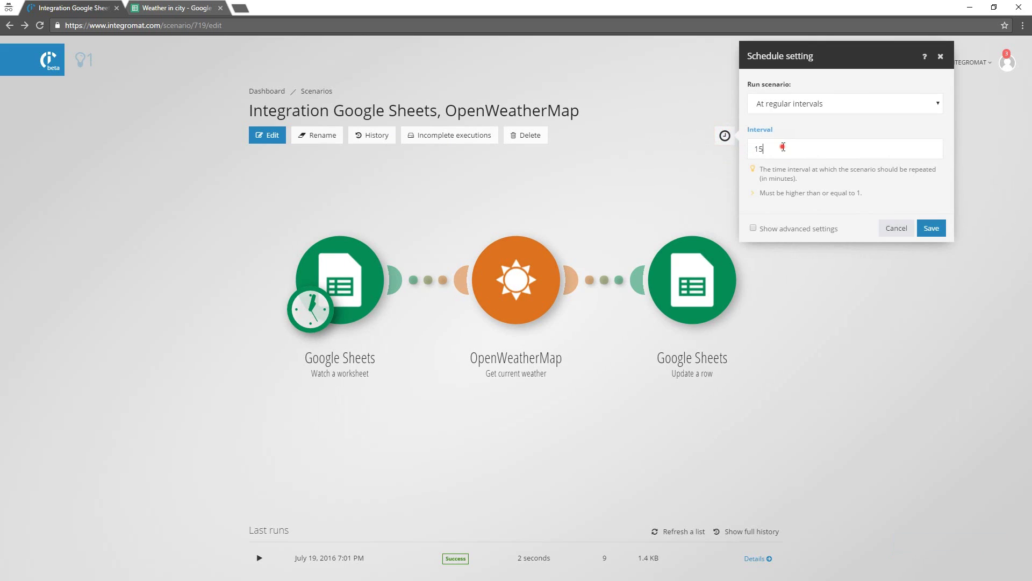
left_click(931, 228)
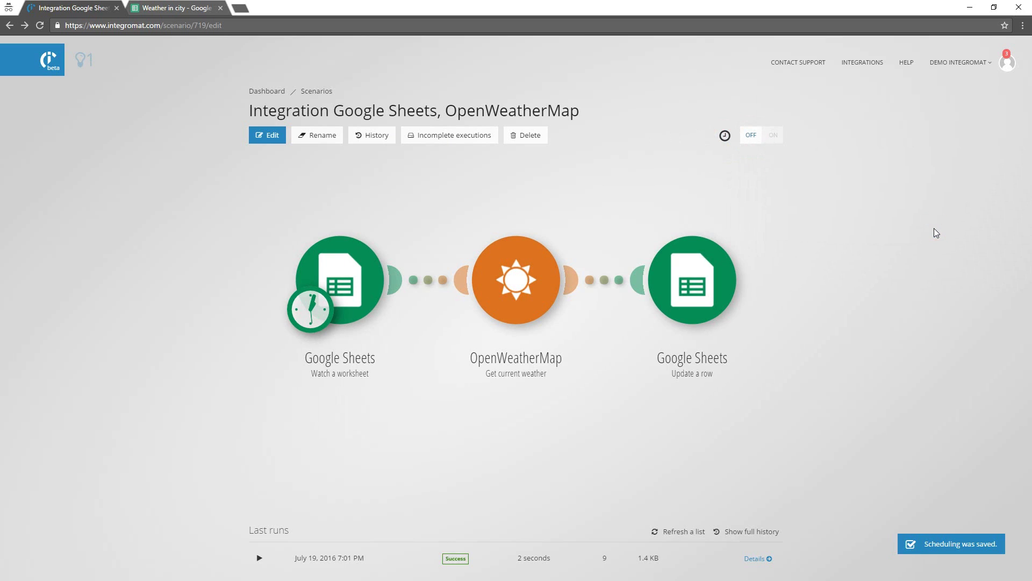
left_click(764, 136)
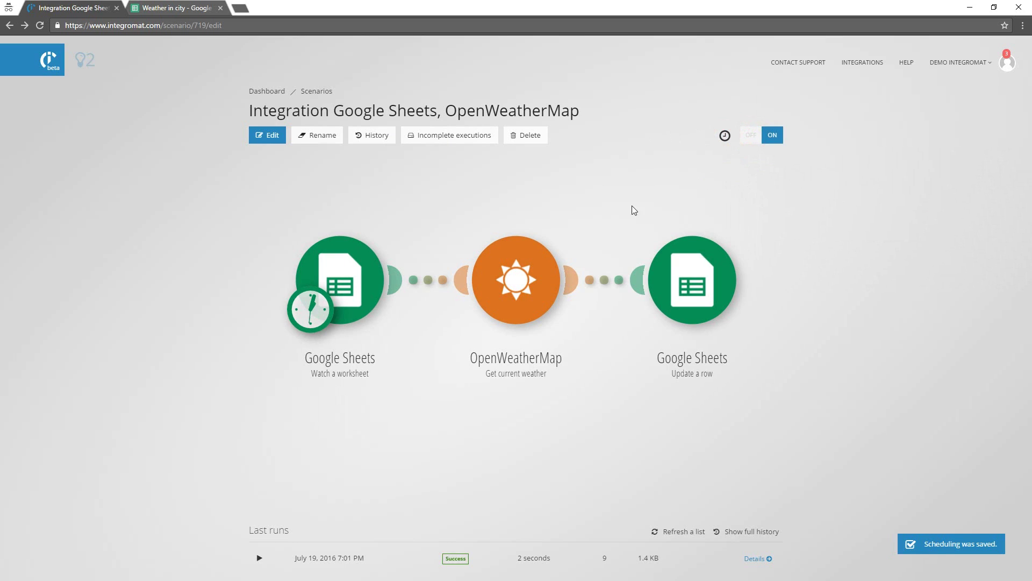
- Add Boston, Washington and Las Vegas to the City column in A6 to A8
left_click(182, 10)
left_click(69, 161)
type("Boston")
key("Tab")
left_click(67, 174)
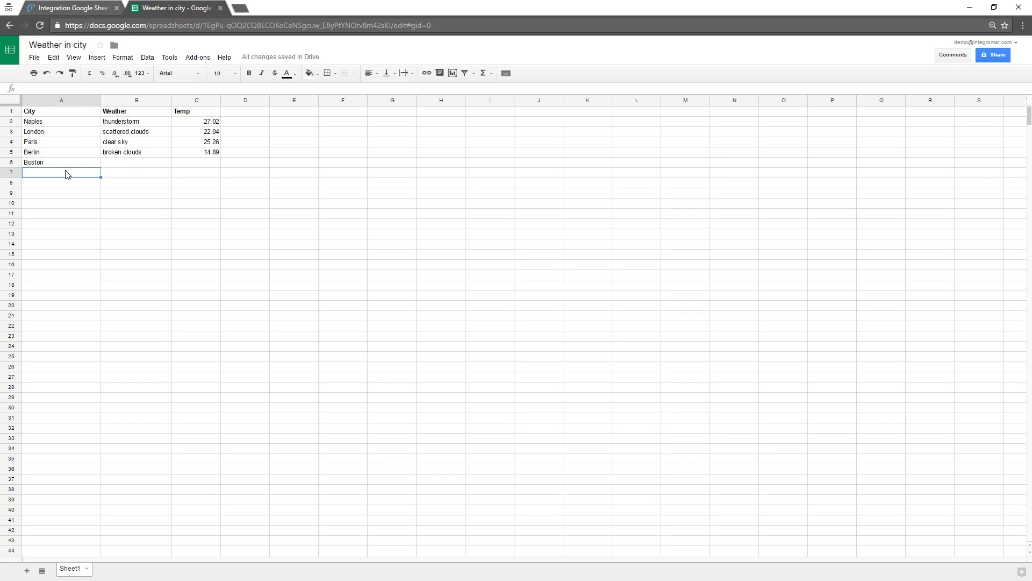
type("Washington")
key("Return")
type("Las Vegas")
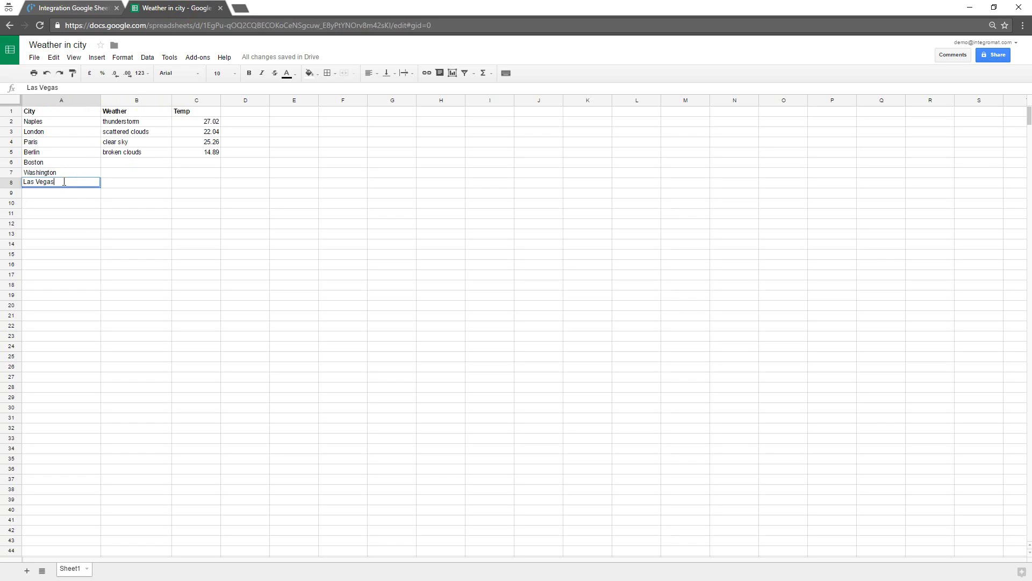
key("Return")
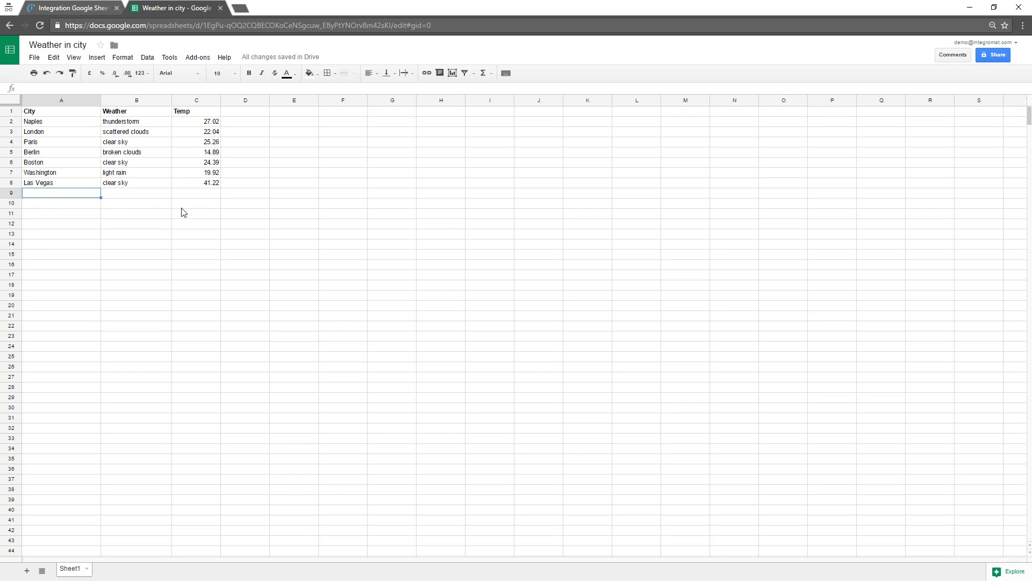
left_click(90, 13)
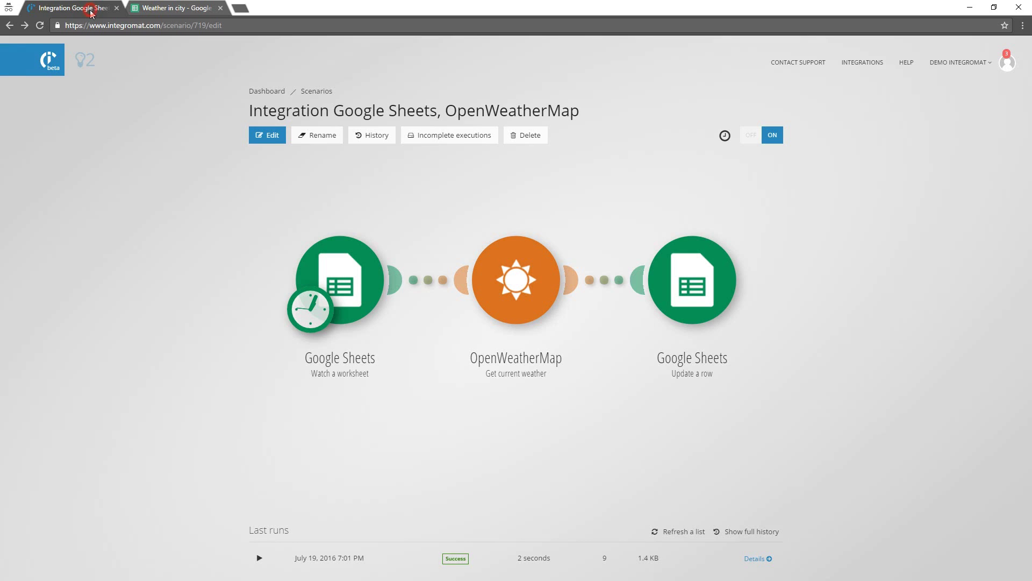